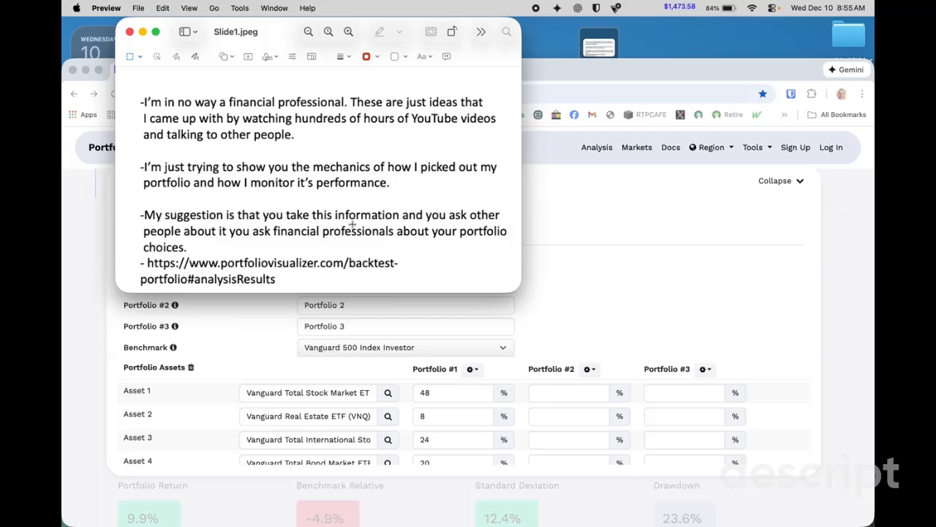
- Minimize the slide image window to return to the portfolio backtesting page
mouse_move(237, 273)
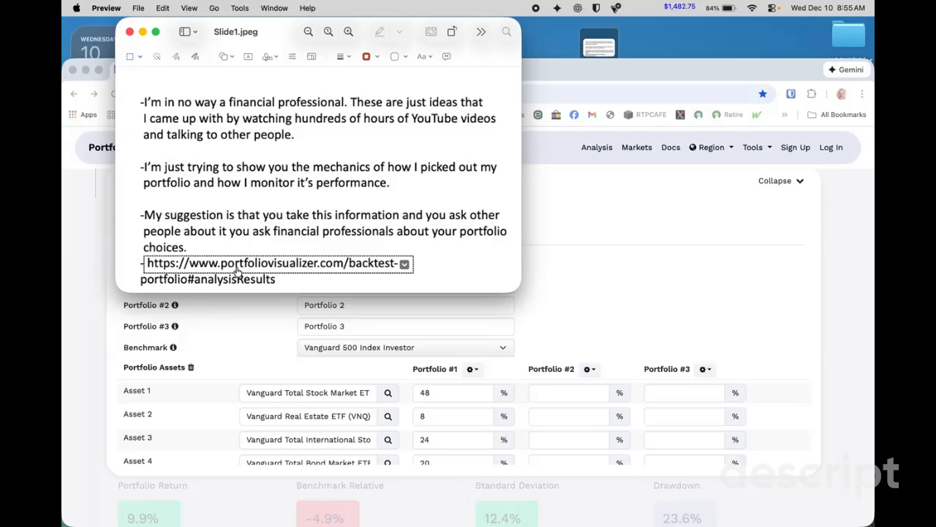
left_click(143, 32)
left_click_drag(445, 68, 447, 28)
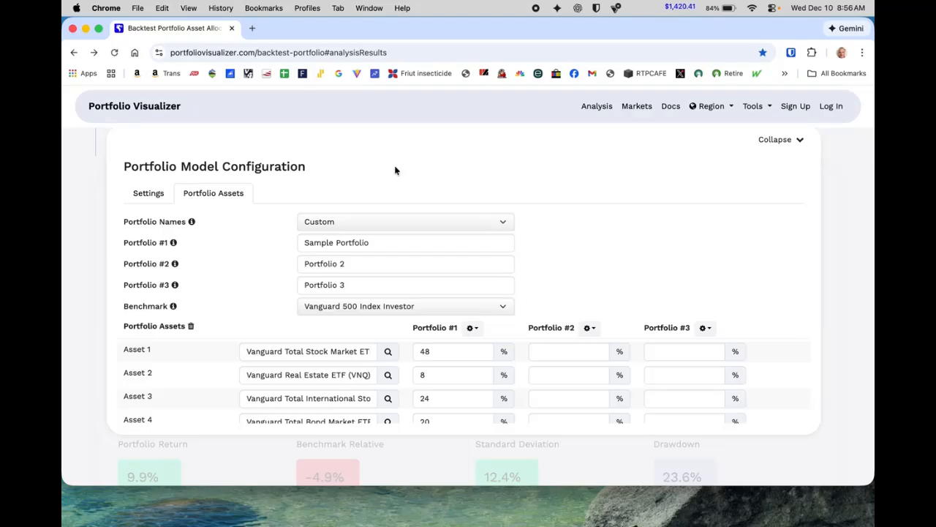
- Review the backtest settings, opening the cashflows and leverage type options without changing them
left_click(148, 194)
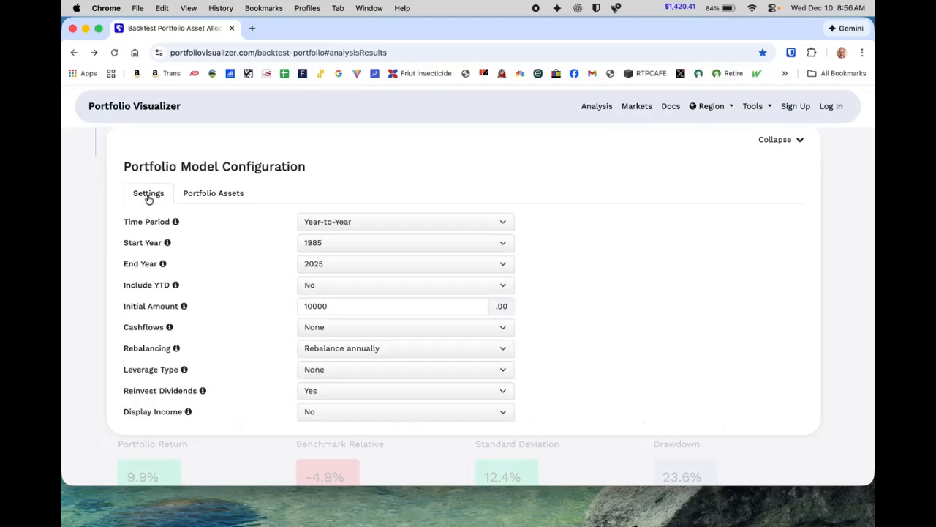
scroll(386, 175, "down", 2)
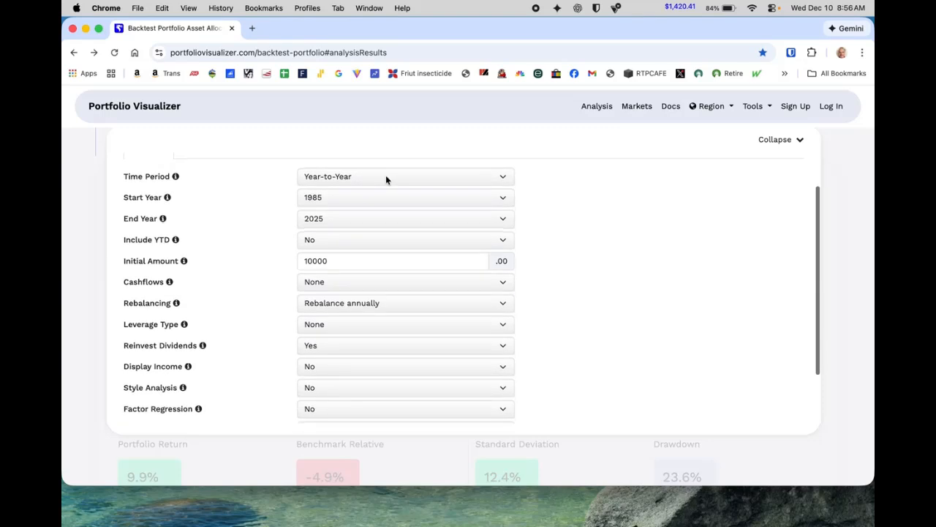
left_click(353, 180)
left_click(371, 140)
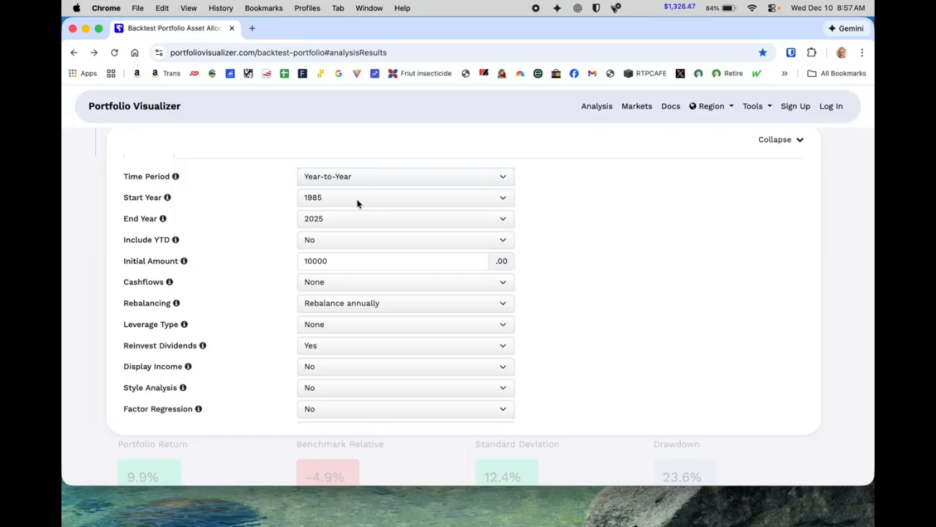
left_click(345, 288)
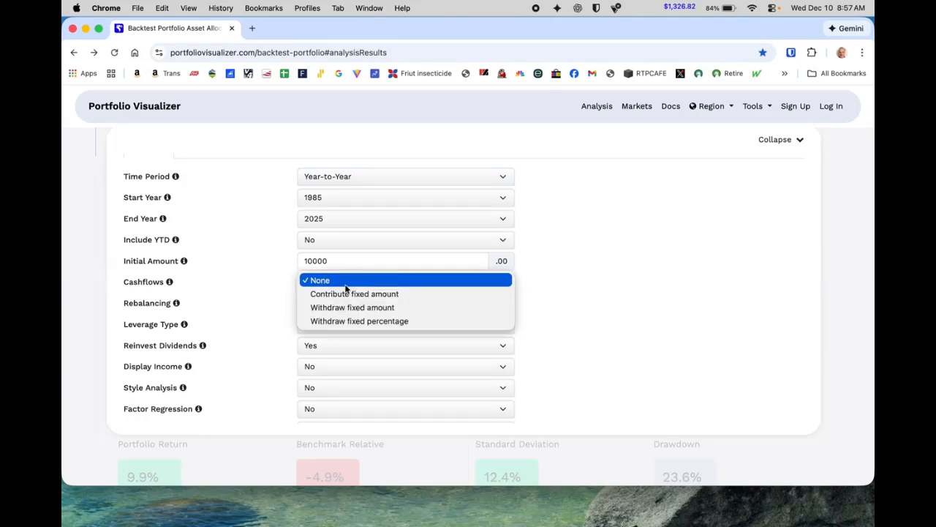
left_click(345, 284)
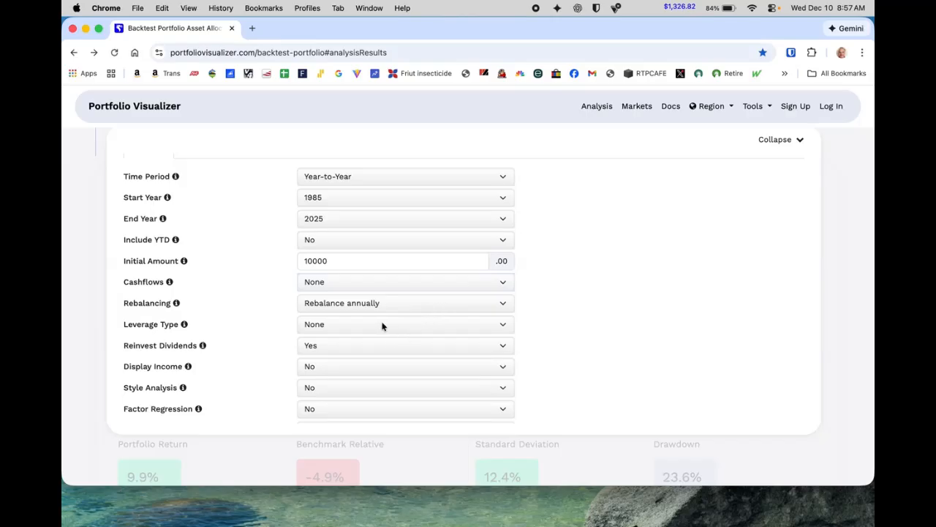
scroll(396, 380, "up", 2)
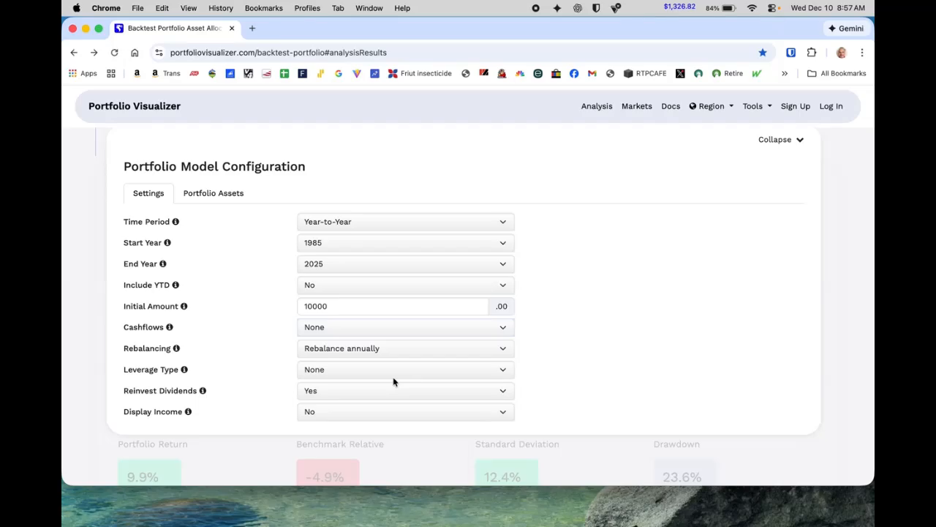
left_click(393, 377)
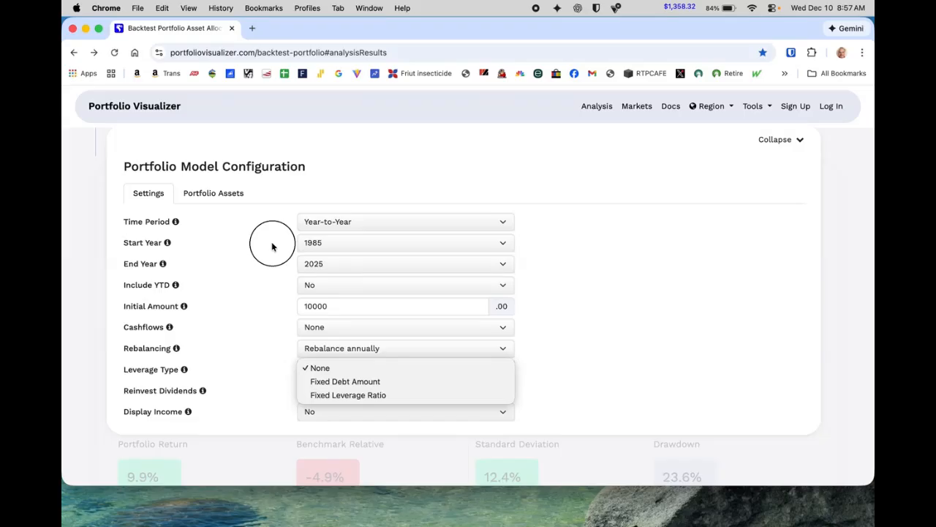
- Examine the existing Portfolio #1 assets and the allocation options menu for Portfolio #1
left_click(214, 196)
left_click(215, 195)
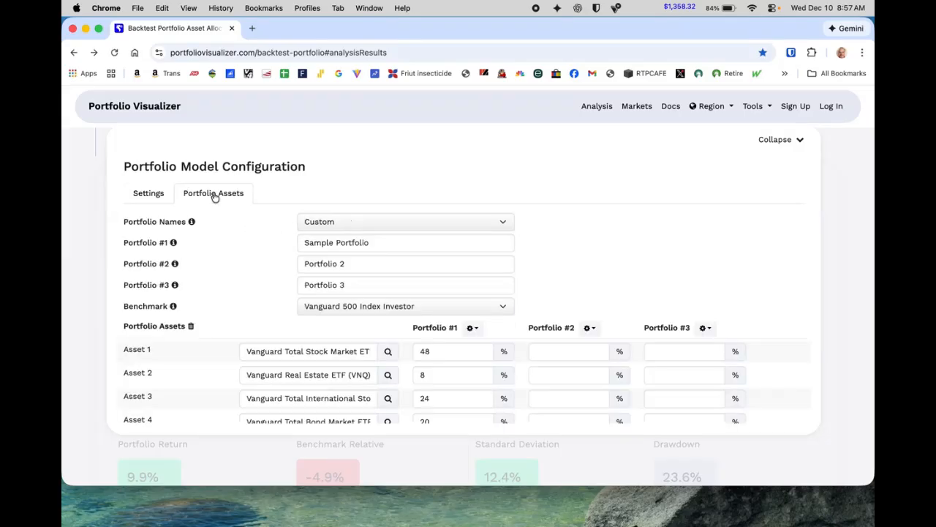
scroll(256, 243, "down", 5)
scroll(257, 243, "up", 3)
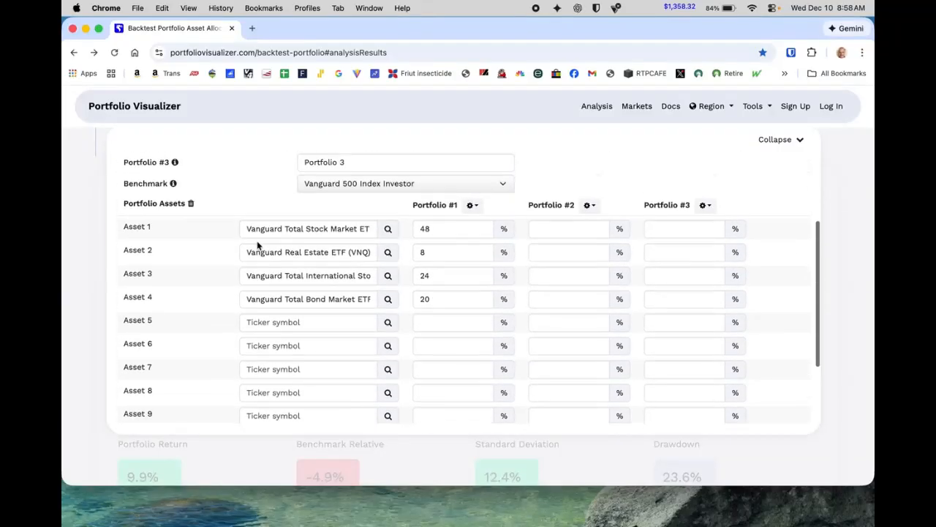
left_click_drag(244, 228, 409, 241)
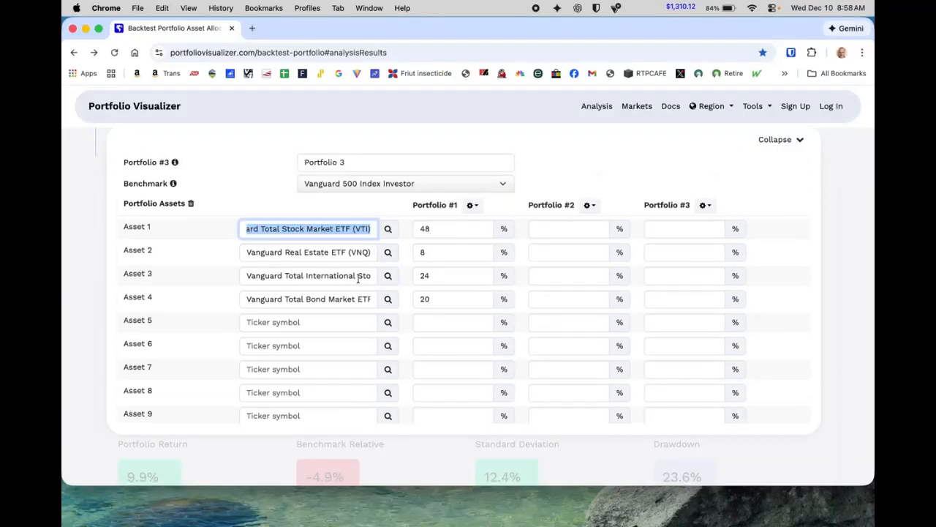
left_click_drag(245, 297, 424, 256)
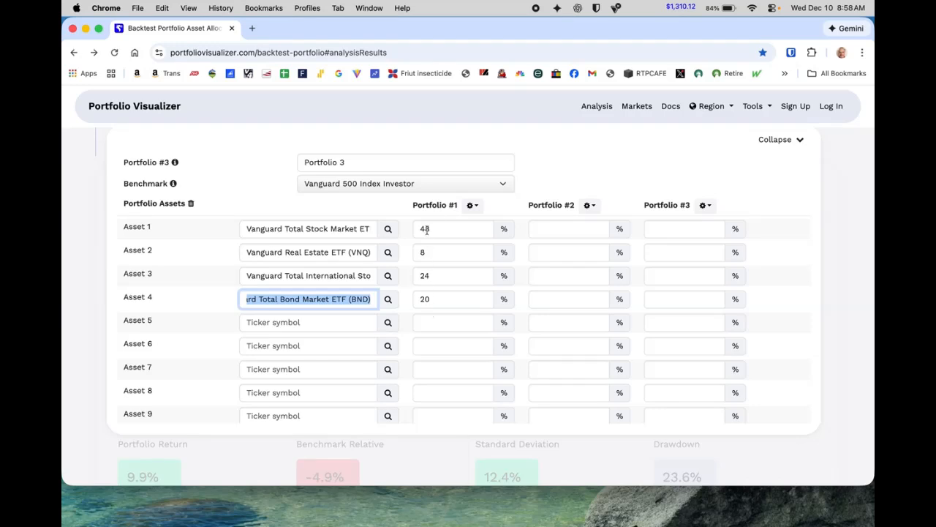
scroll(455, 384, "down", 3)
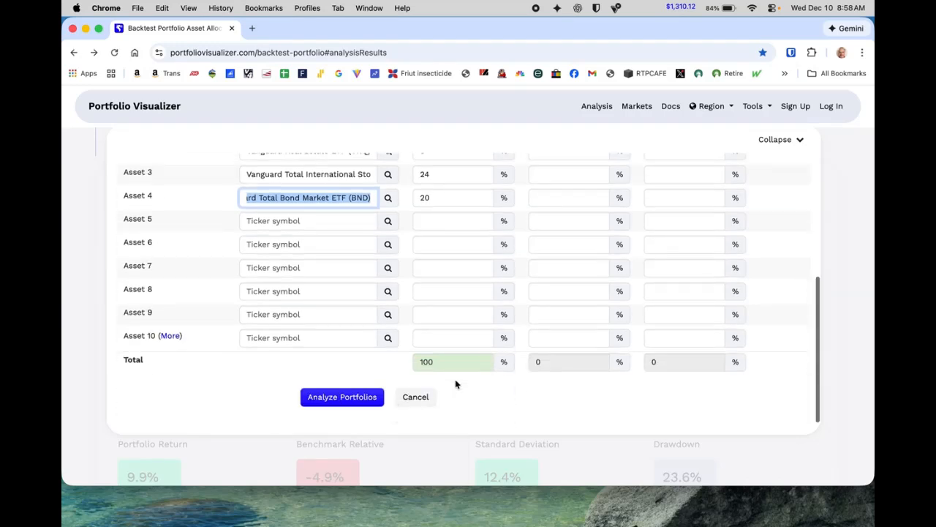
scroll(455, 382, "up", 2)
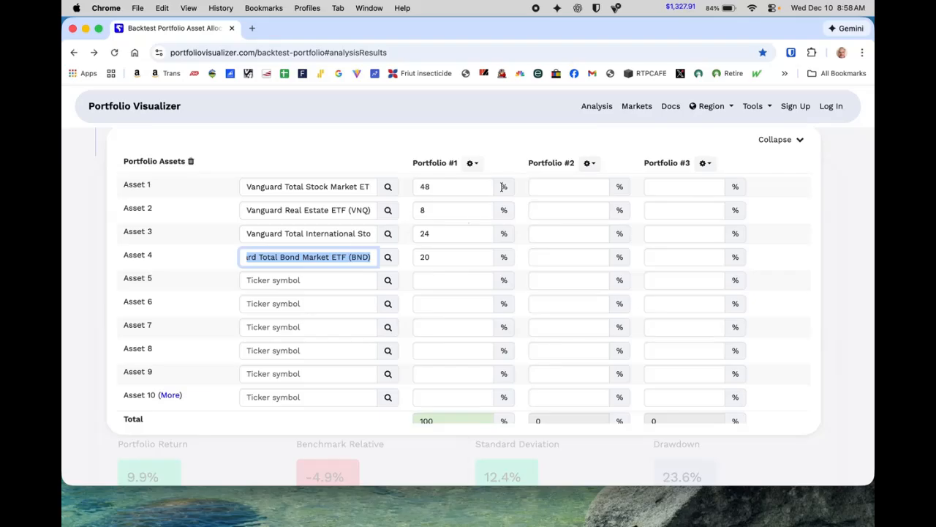
left_click(475, 164)
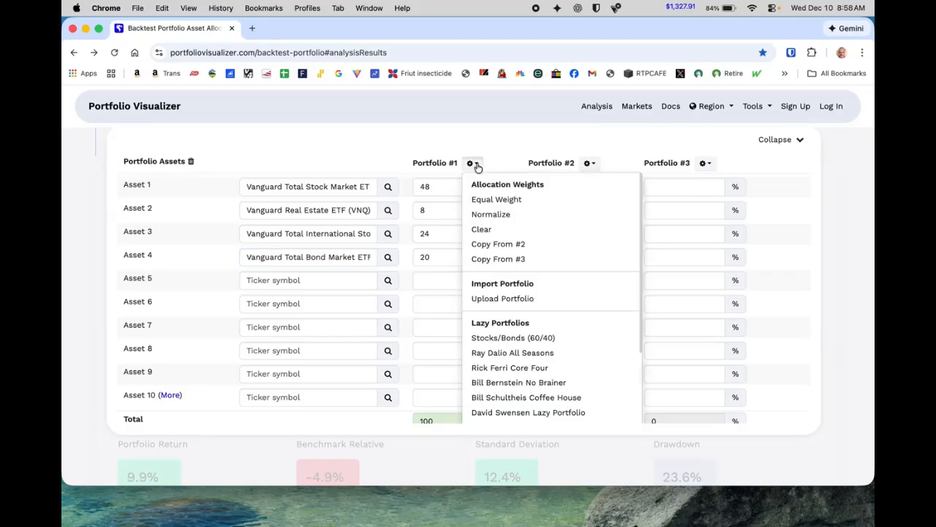
left_click(475, 164)
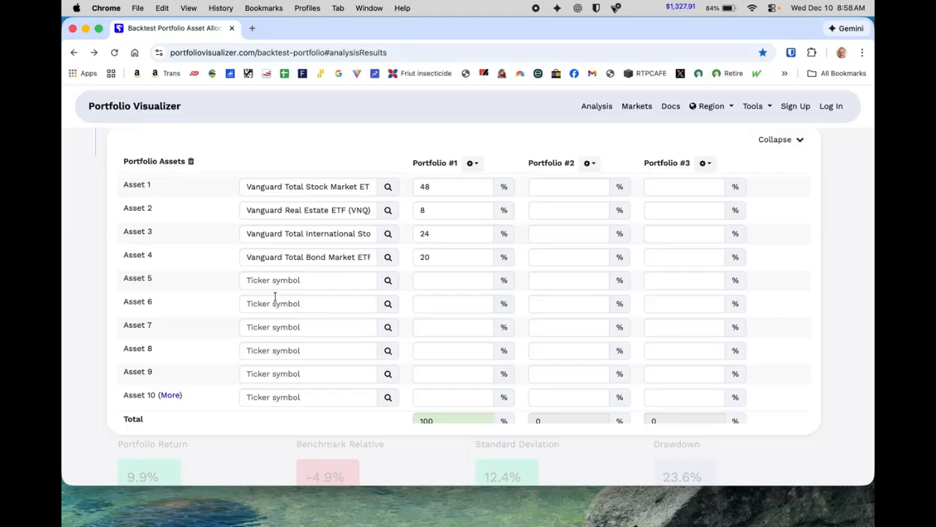
- Add Invesco QQQ Trust (QQQ) as Asset 5 and give it a 100% weight in Portfolio #2
left_click(302, 280)
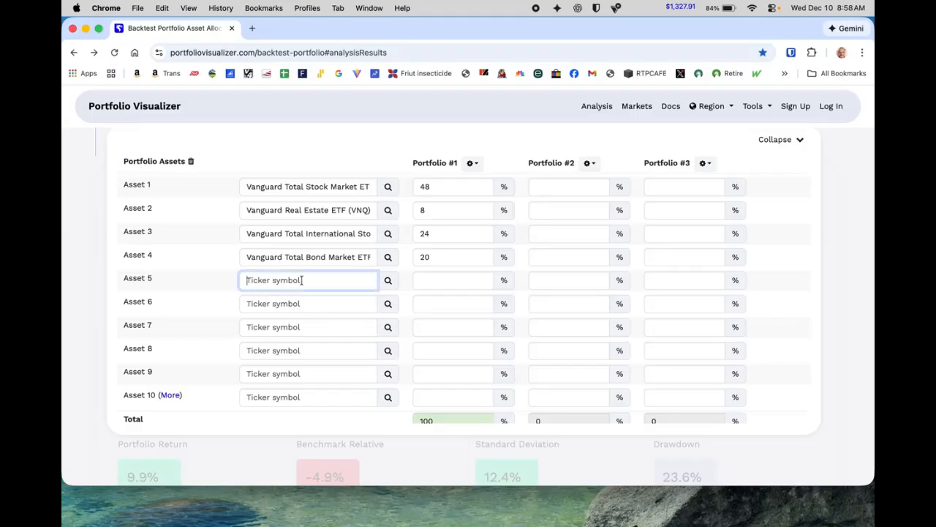
type("qqq")
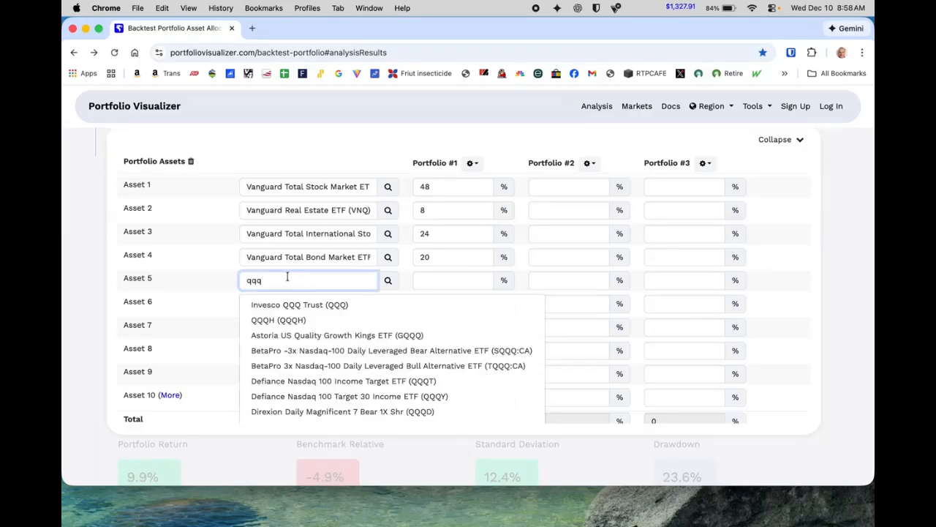
left_click(348, 305)
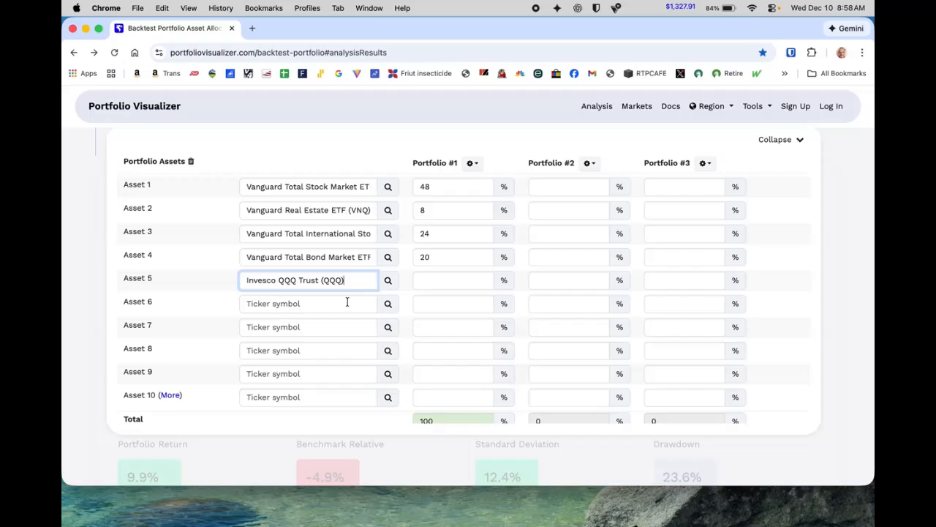
left_click(572, 281)
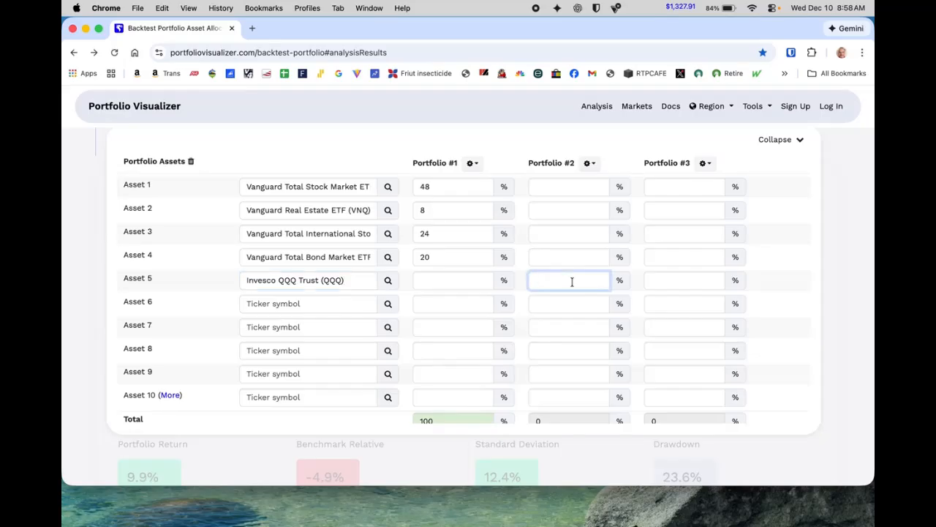
type("100")
scroll(348, 350, "down", 1)
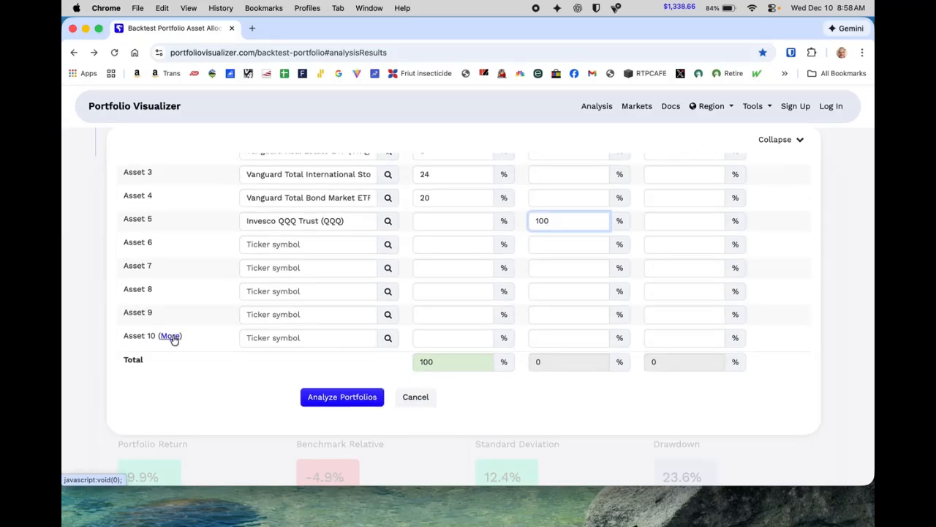
- Add Schwab US Dividend Equity ETF as Asset 6 and give it a 100% weight in Portfolio #3
left_click(290, 246)
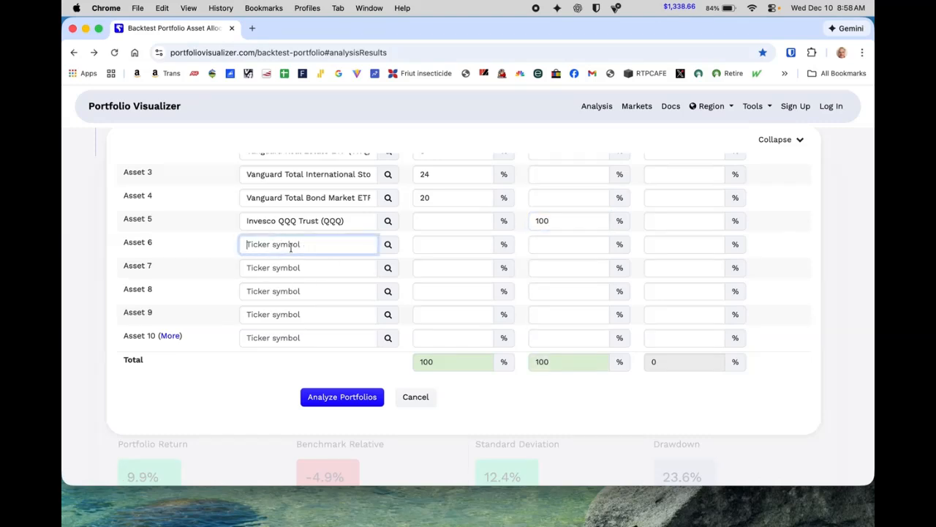
left_click(666, 246)
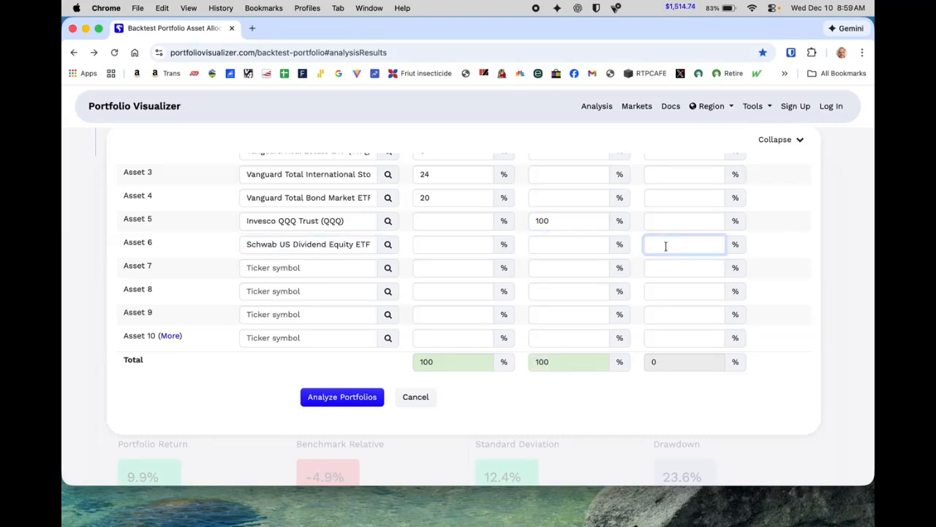
type("100")
left_click(762, 387)
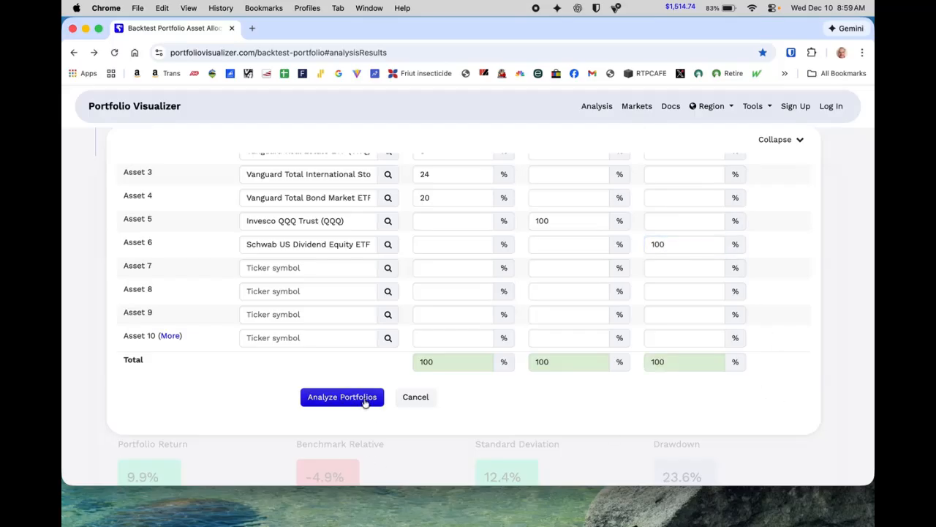
- Run the analysis of the three portfolios
scroll(383, 340, "up", 5)
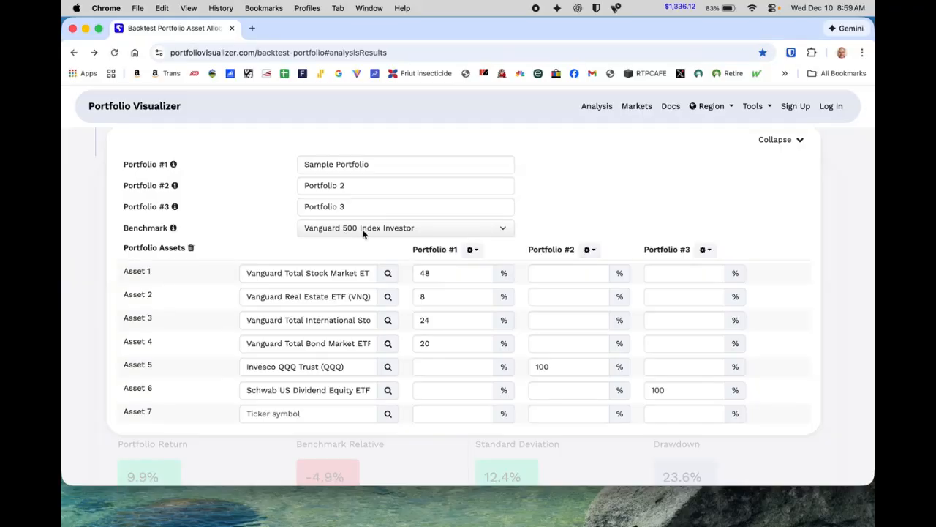
scroll(364, 233, "down", 4)
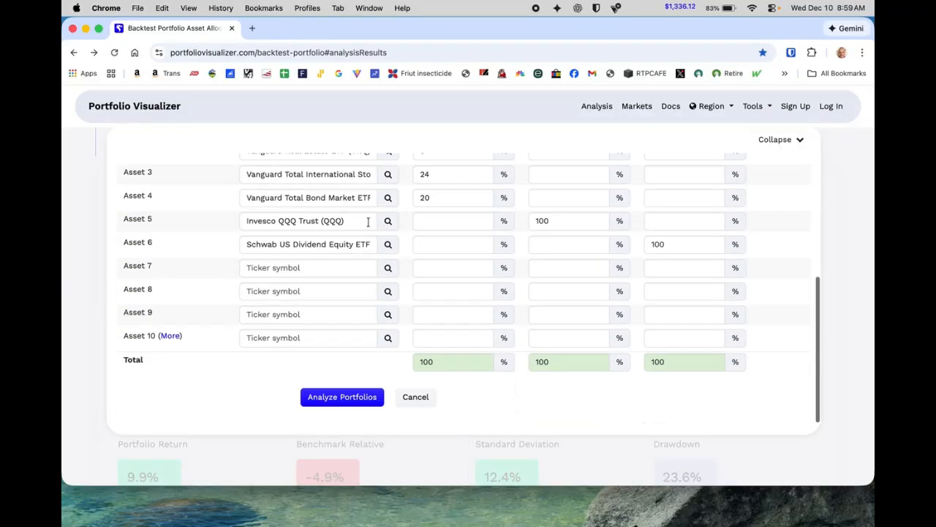
left_click(368, 401)
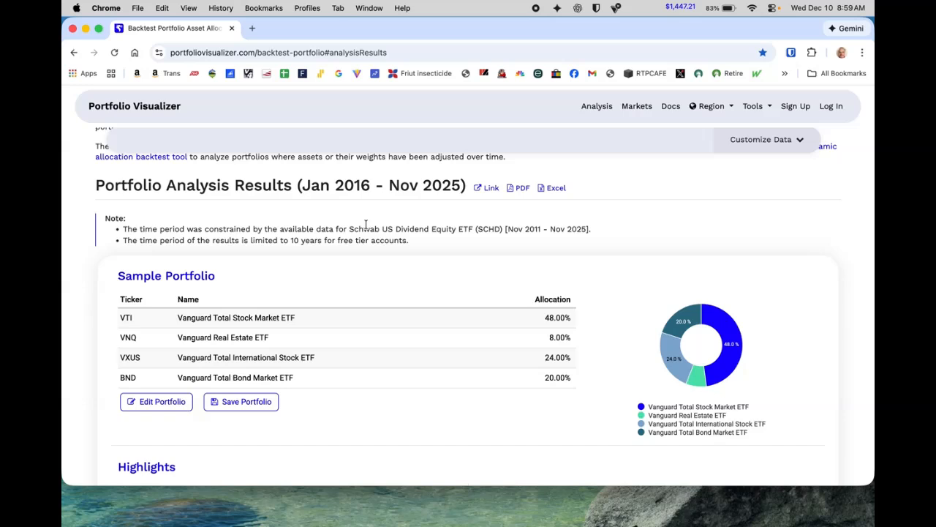
- Examine the analysis results, highlights and the portfolio growth chart comparing the portfolios with the benchmark
scroll(366, 224, "up", 4)
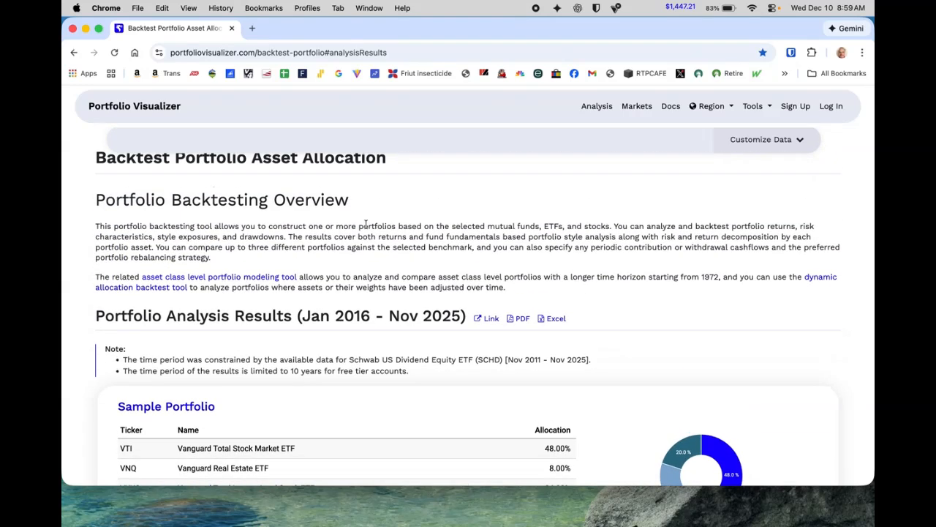
scroll(366, 225, "down", 1)
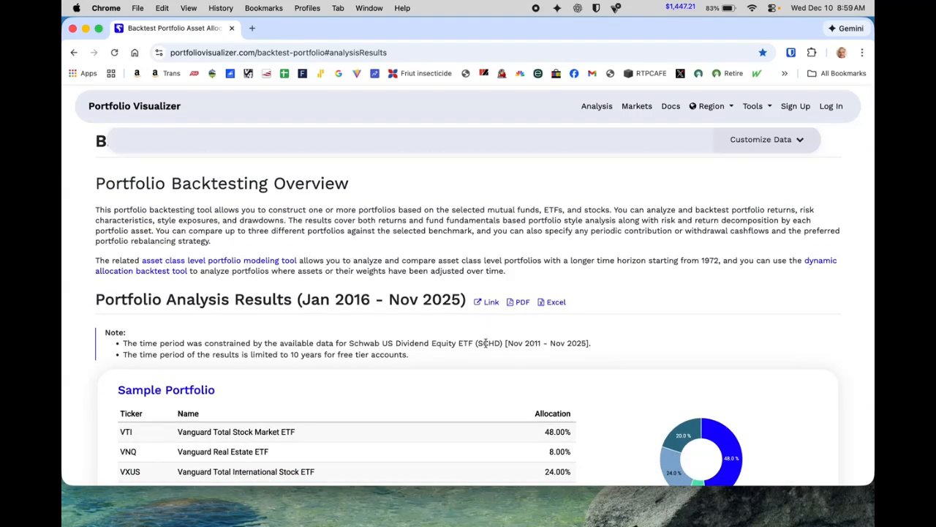
left_click_drag(479, 347, 497, 345)
scroll(491, 343, "down", 2)
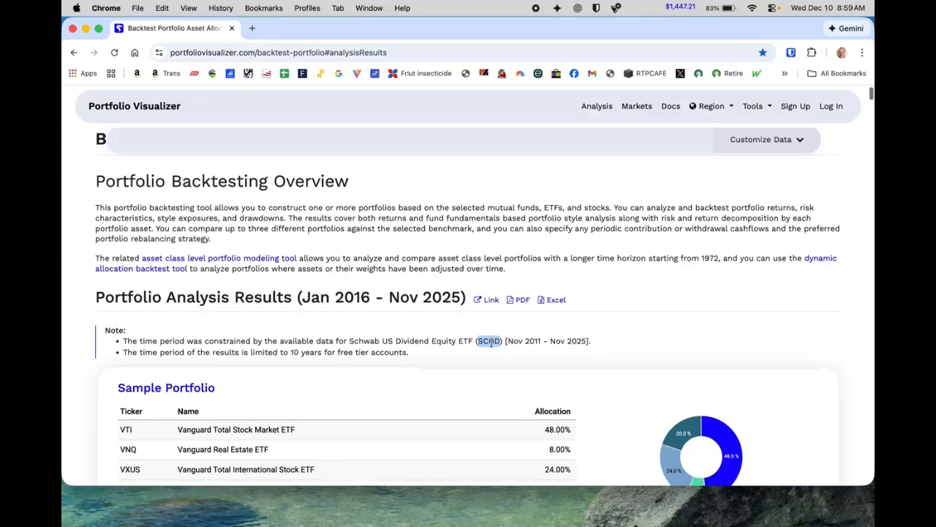
scroll(490, 342, "down", 10)
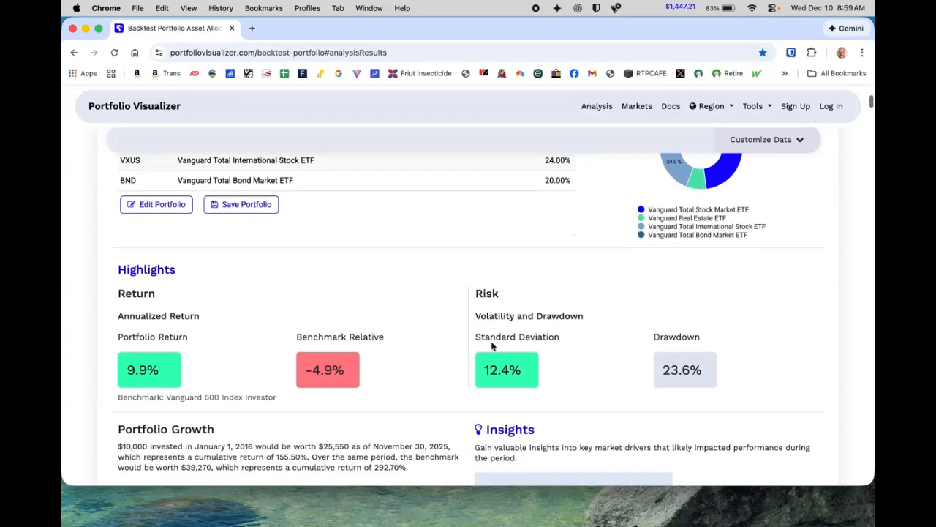
scroll(492, 347, "down", 6)
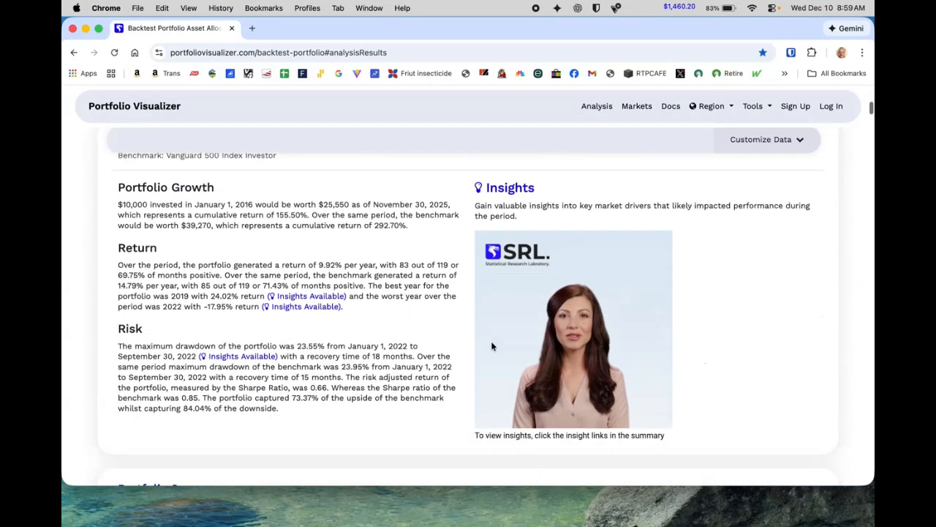
scroll(490, 342, "down", 18)
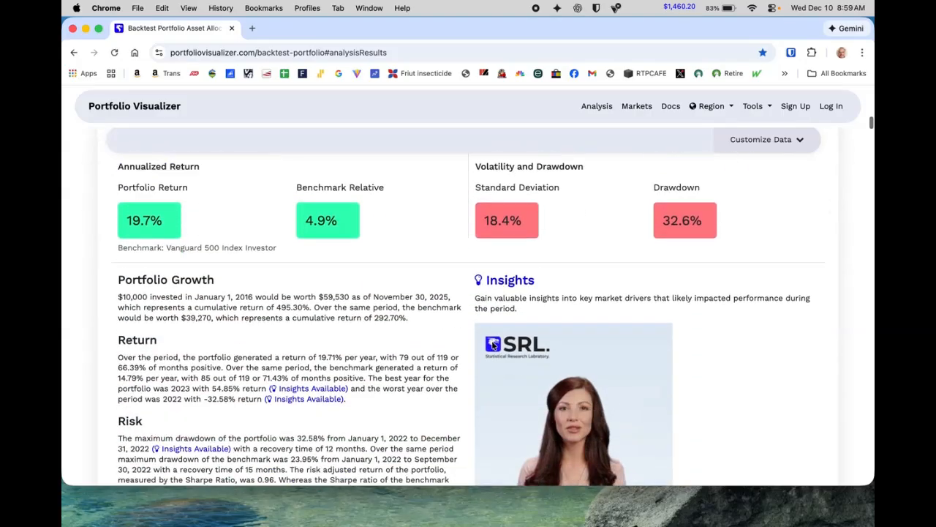
scroll(492, 345, "down", 18)
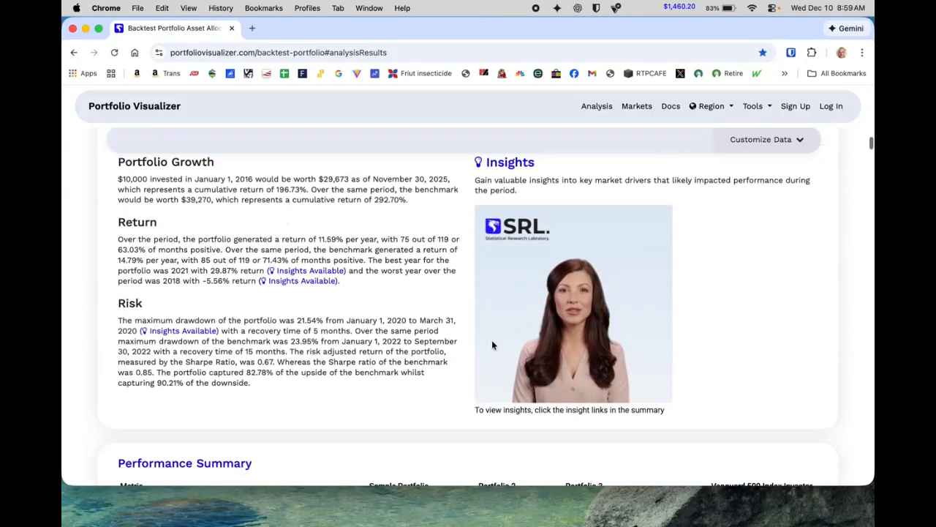
scroll(492, 345, "down", 10)
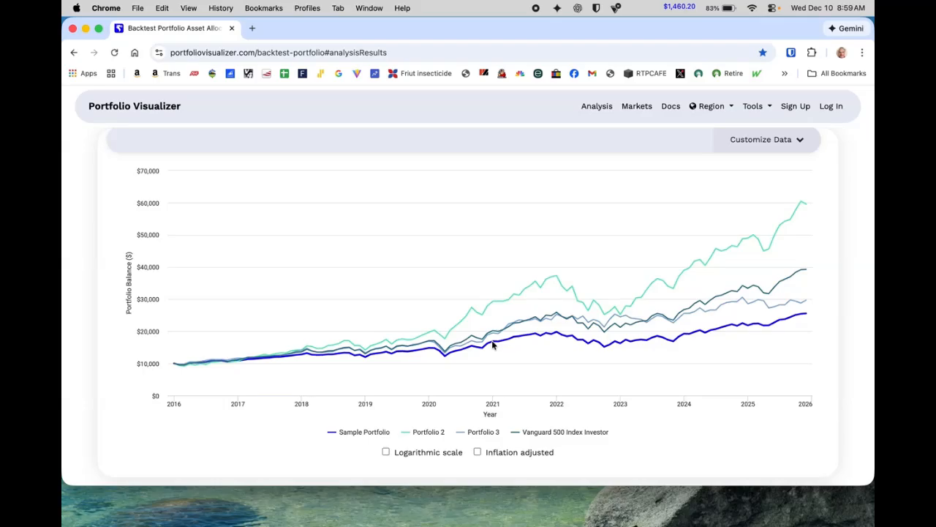
mouse_move(497, 329)
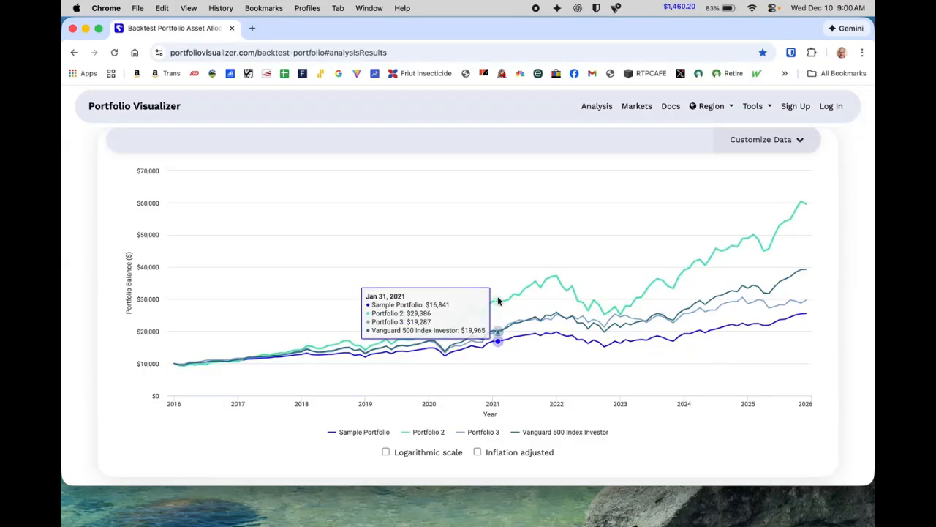